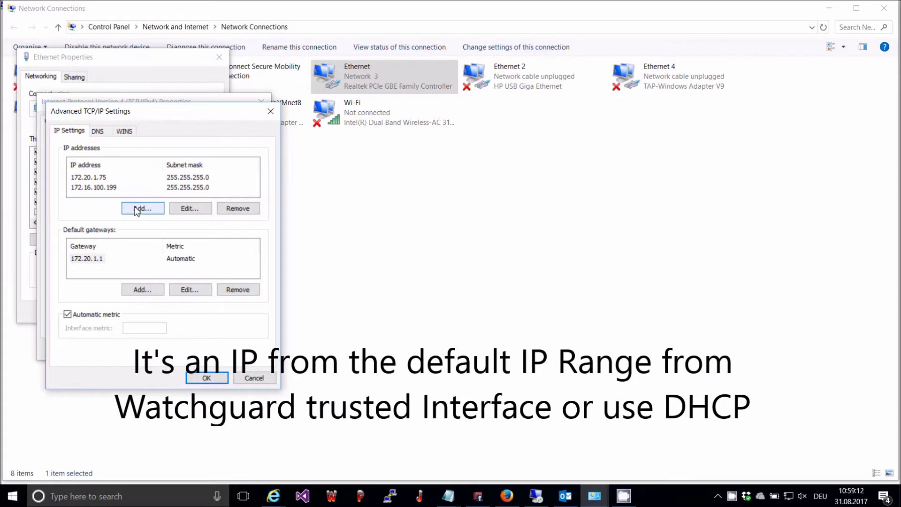
# Add 10.0.1.199 with mask 255.255.255.0 to the Ethernet adapter and close all its dialogs
pyautogui.write('10 . 0 . 1 . 1')
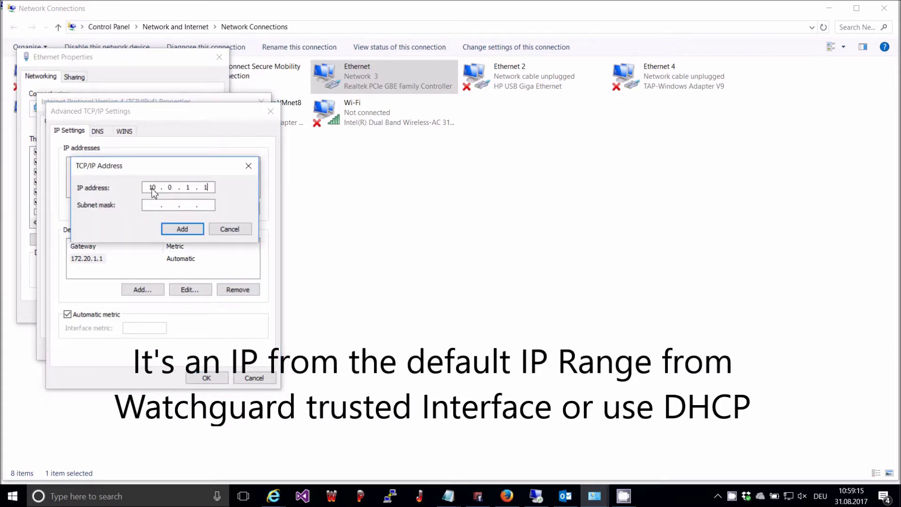
pyautogui.write('99')
pyautogui.press('Tab')
pyautogui.write('255.255.255')
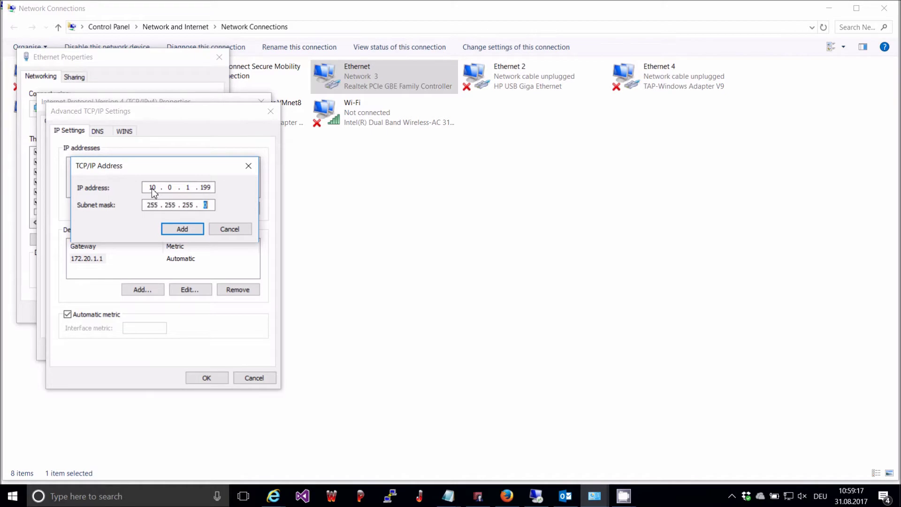
pyautogui.press('Return')
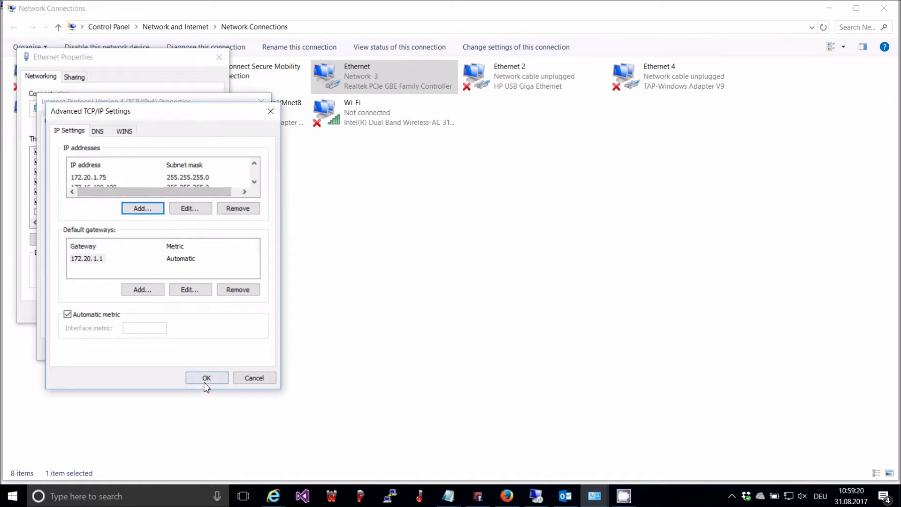
pyautogui.click(205, 378)
pyautogui.click(193, 349)
pyautogui.click(159, 312)
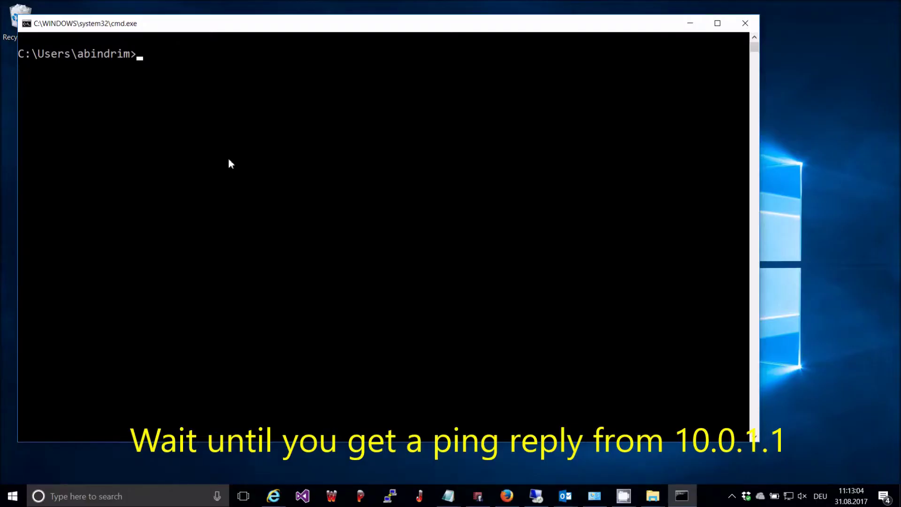
# Ping 10.0.1.1 from the command prompt and confirm 4 replies with 0% loss
pyautogui.write('ping 10.0.1.1')
pyautogui.press('Return')
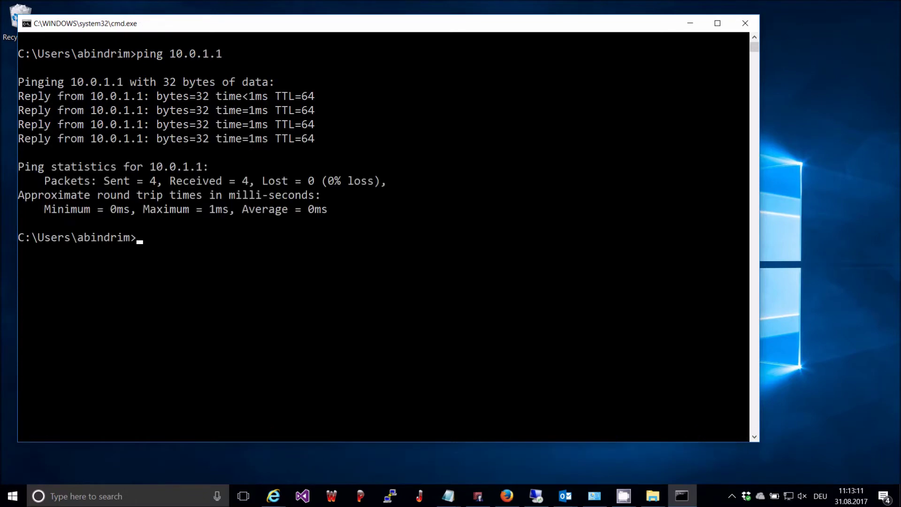
# Connect to the Firebox at 10.0.1.1 using the status account and its passphrase
pyautogui.rightClick(252, 151)
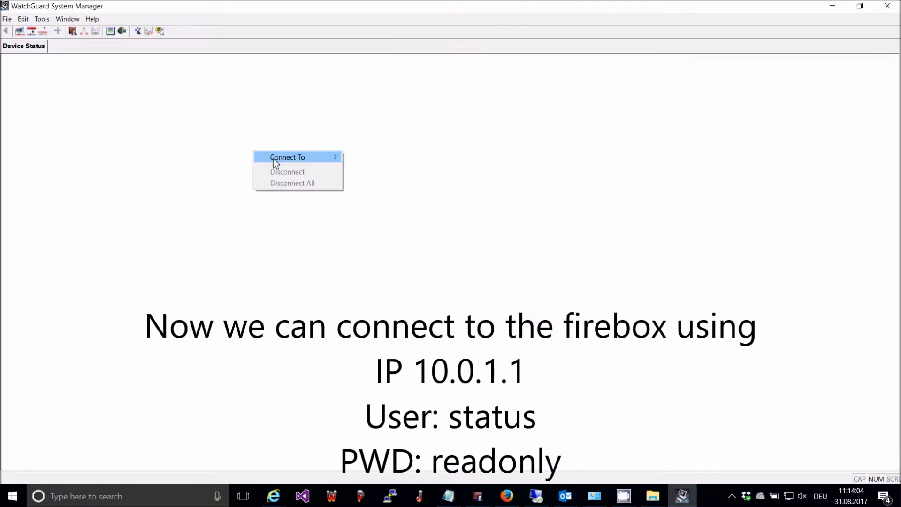
pyautogui.moveTo(273, 160)
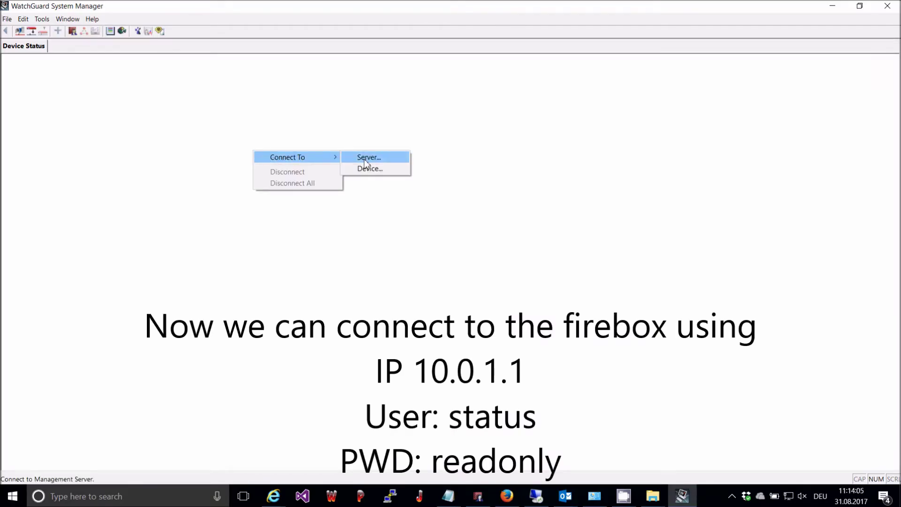
pyautogui.click(368, 168)
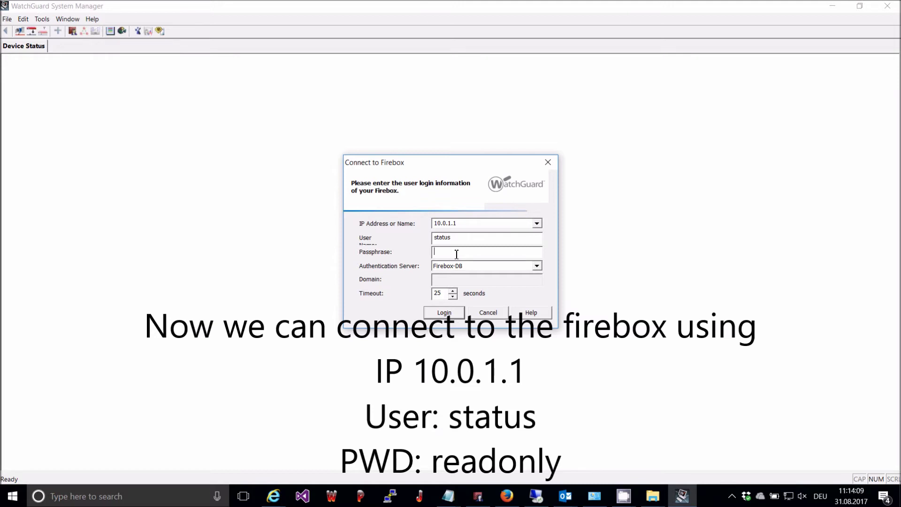
pyautogui.write('readonl')
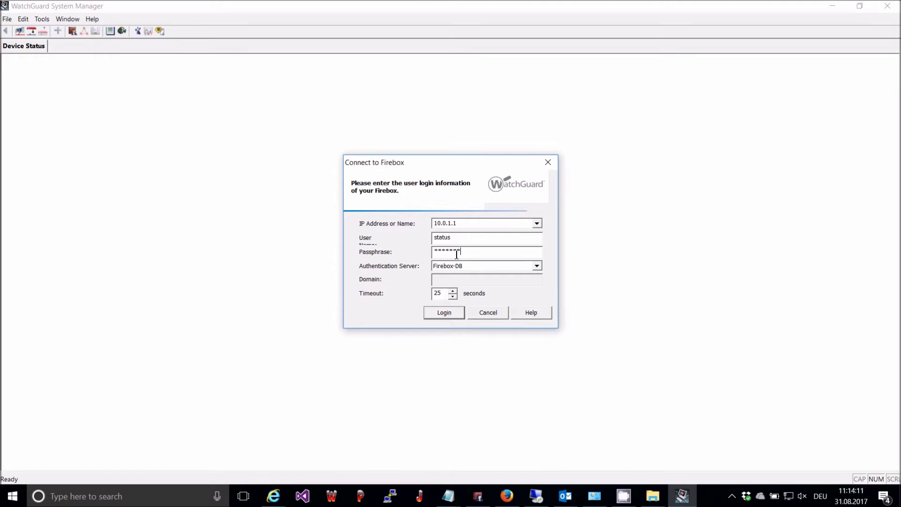
pyautogui.press('Return')
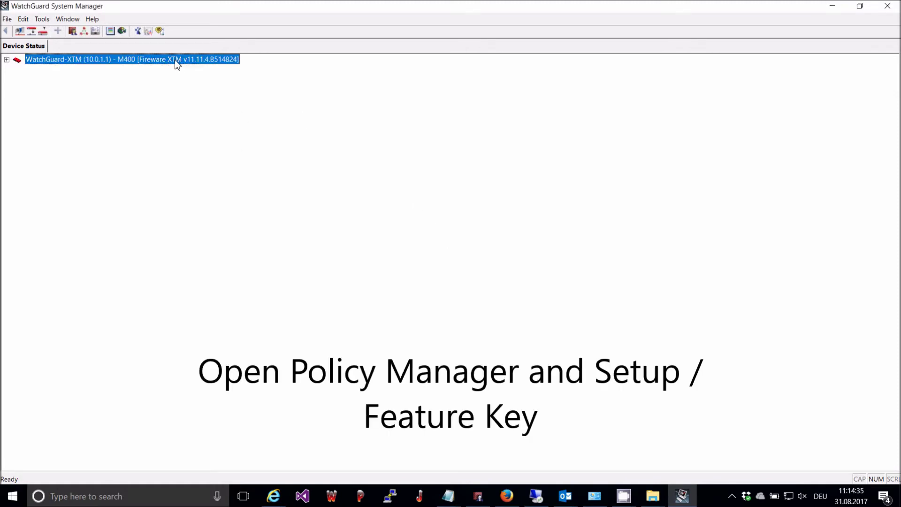
# Open the M400 configuration in Policy Manager and import the pasted feature key under Setup > Feature Keys
pyautogui.rightClick(177, 60)
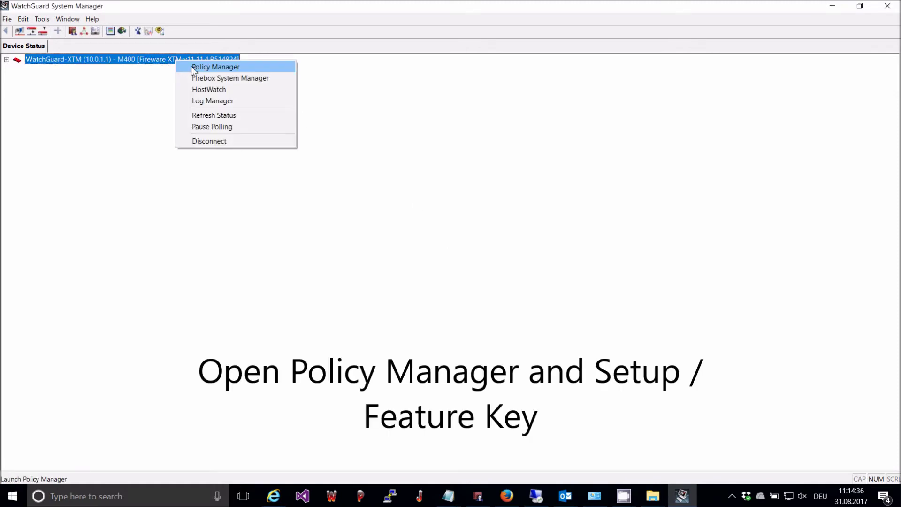
pyautogui.click(192, 66)
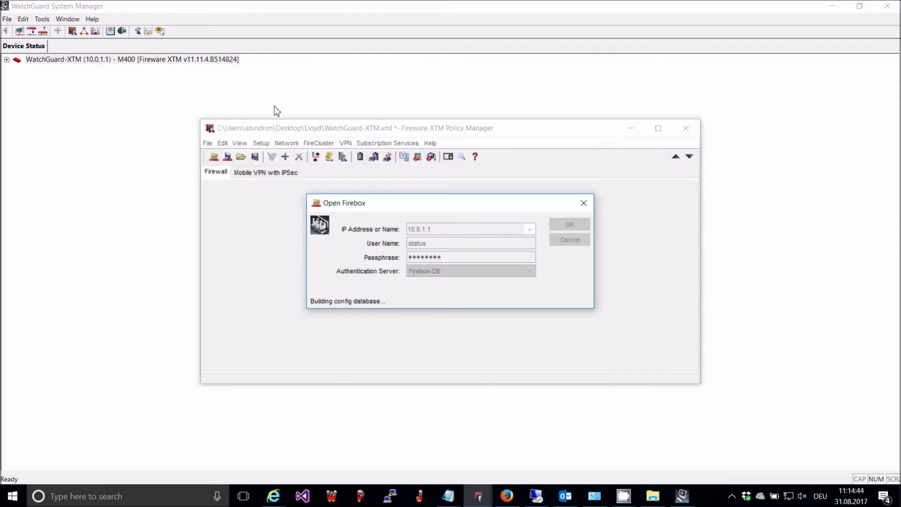
pyautogui.click(261, 143)
pyautogui.click(280, 170)
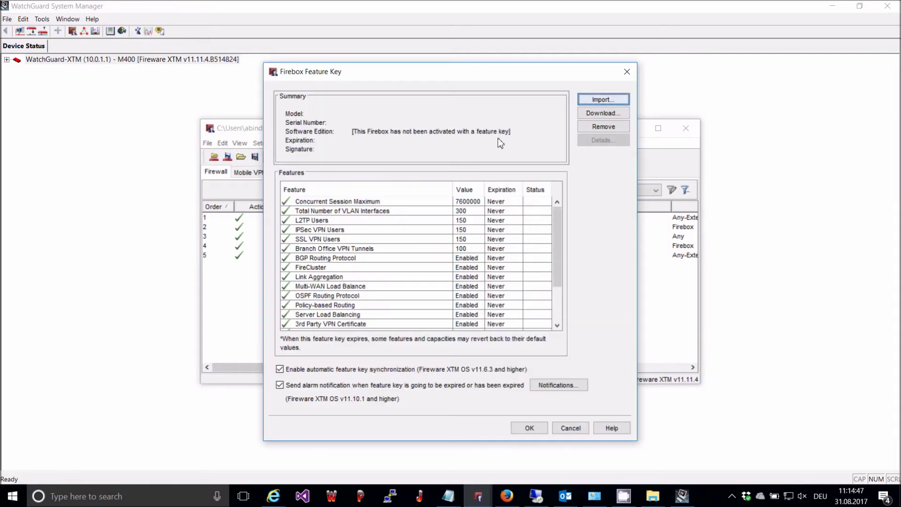
pyautogui.click(599, 101)
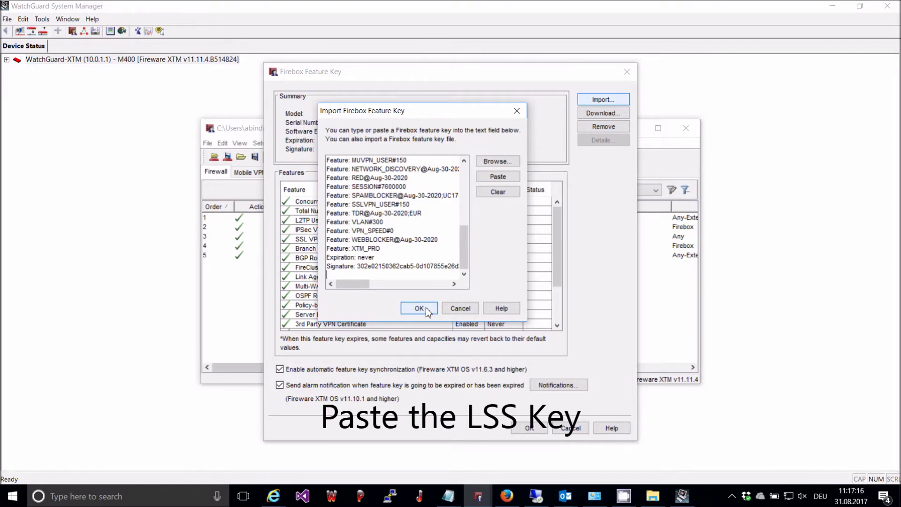
pyautogui.click(419, 308)
pyautogui.click(528, 429)
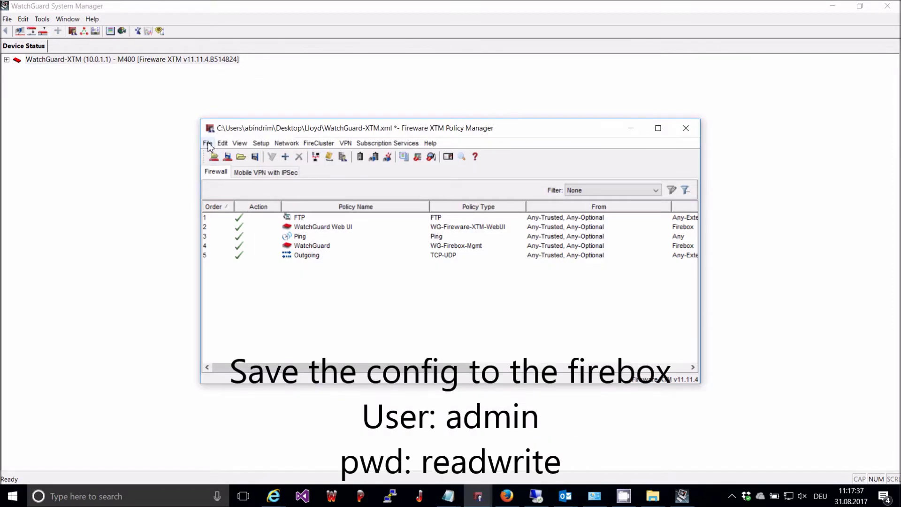
# Save the configuration to the Firebox at 10.0.1.1 as admin, keeping a local WatchGuard-XTM.xml copy
pyautogui.click(208, 143)
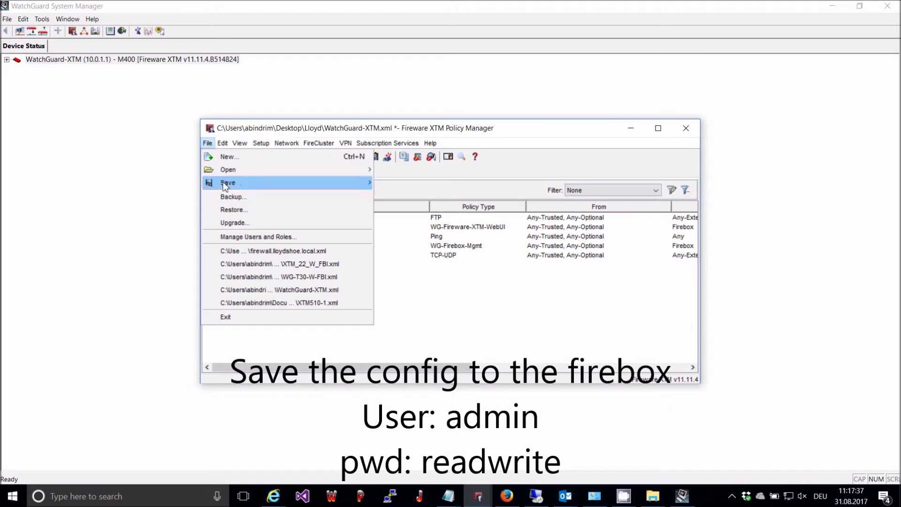
pyautogui.moveTo(225, 186)
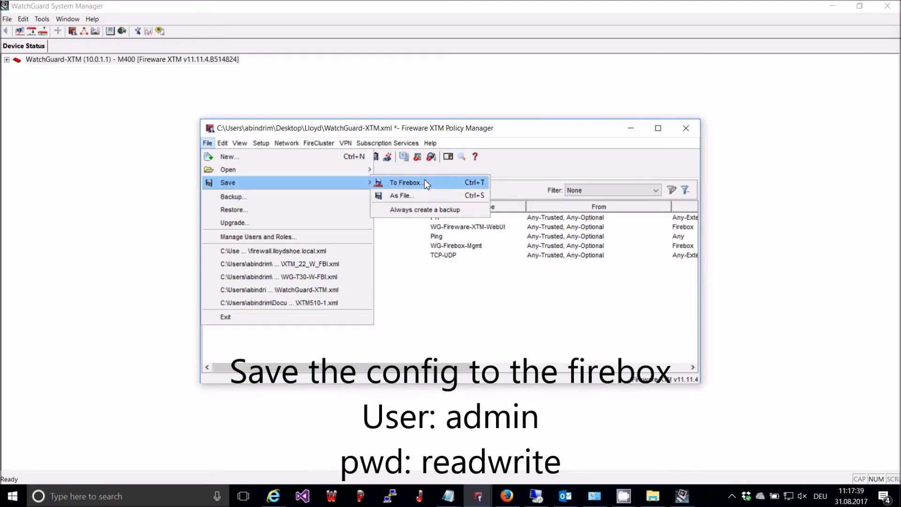
pyautogui.click(405, 183)
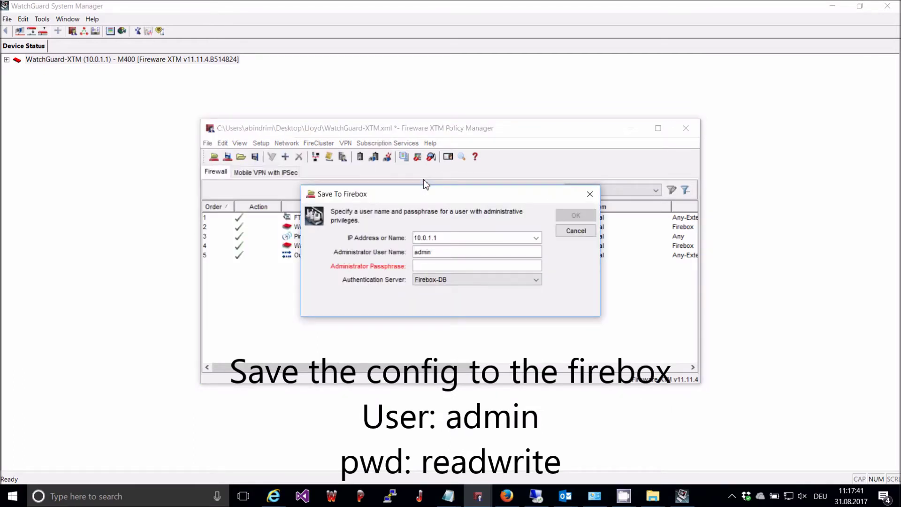
pyautogui.write('readwrite')
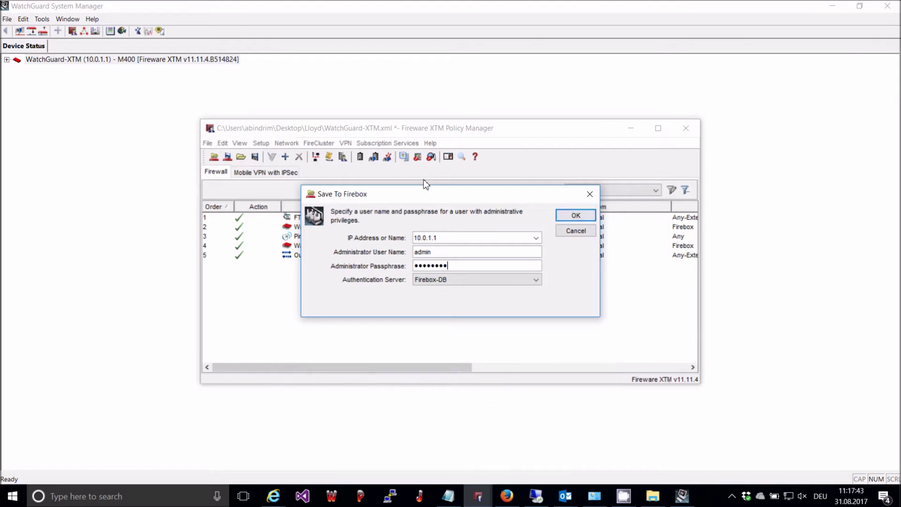
pyautogui.press('Return')
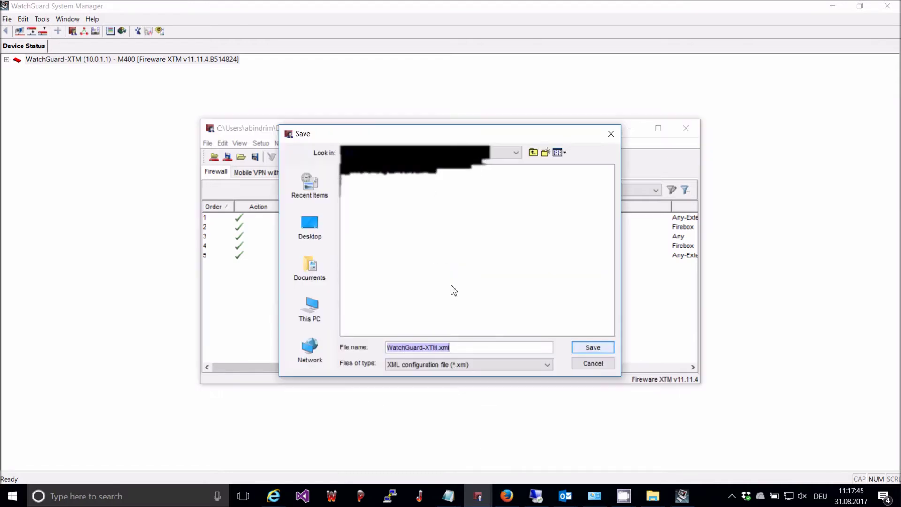
pyautogui.click(593, 351)
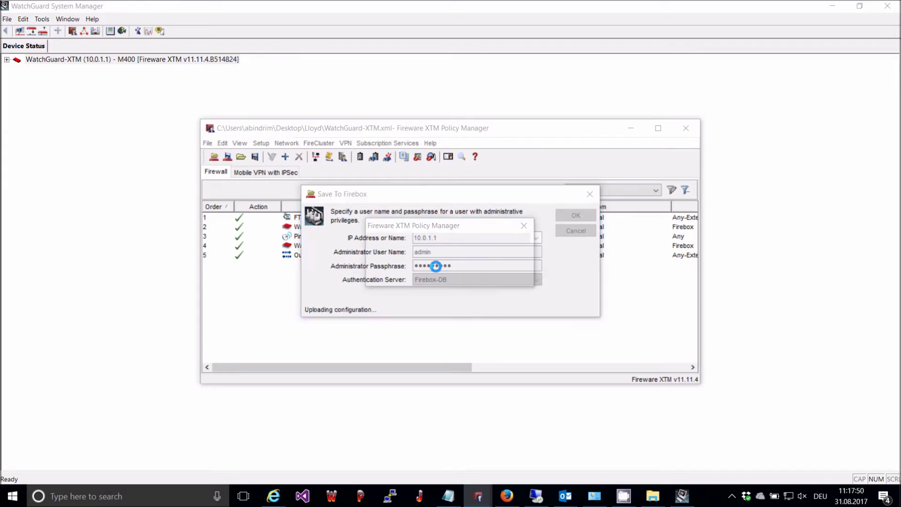
pyautogui.click(449, 269)
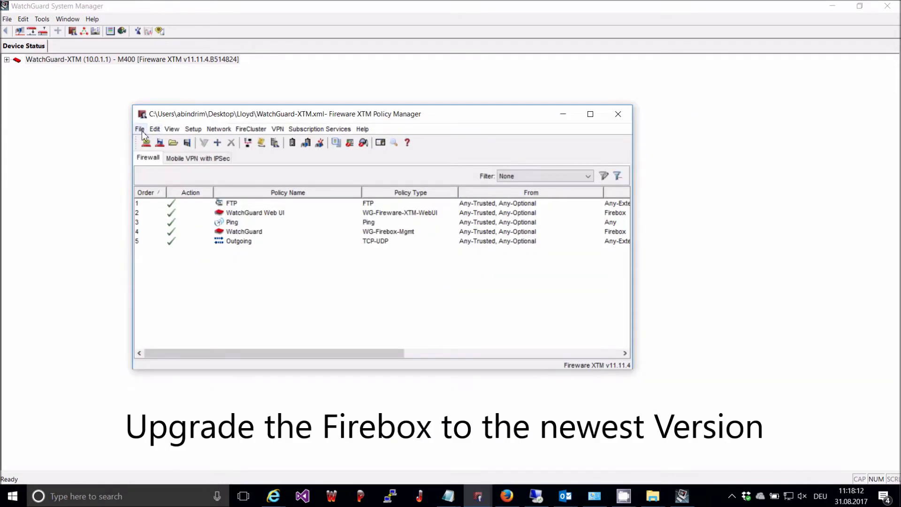
# Upgrade the Firebox to the selected Fireware XTM image as admin, answering the upgrade and backup prompts
pyautogui.click(139, 129)
pyautogui.moveTo(155, 129)
pyautogui.click(156, 207)
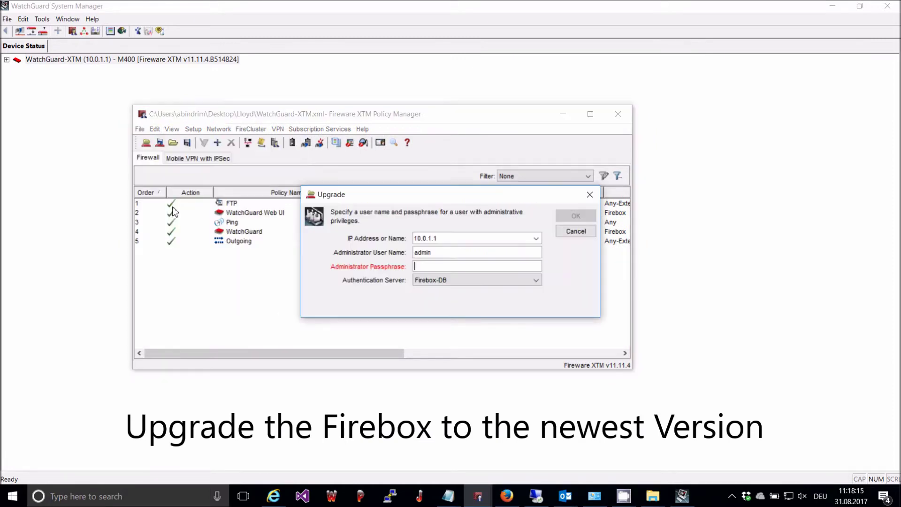
pyautogui.write('*********')
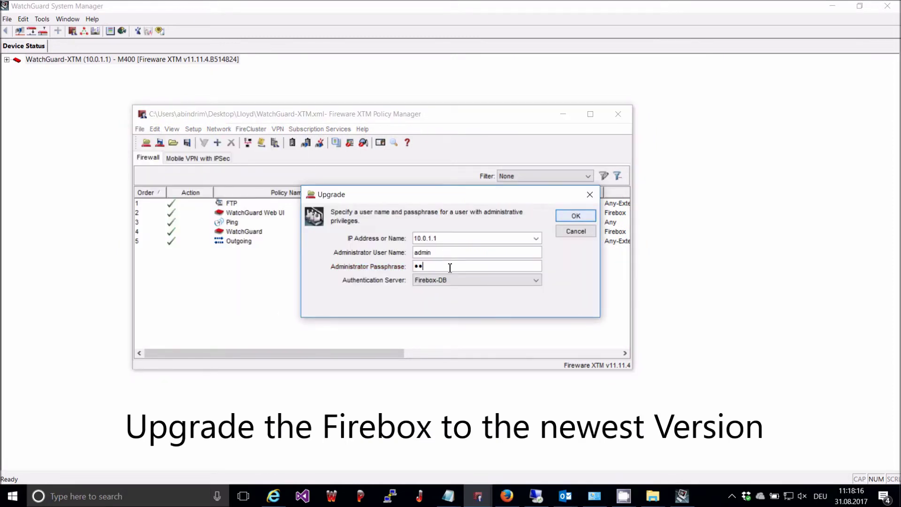
pyautogui.press('Return')
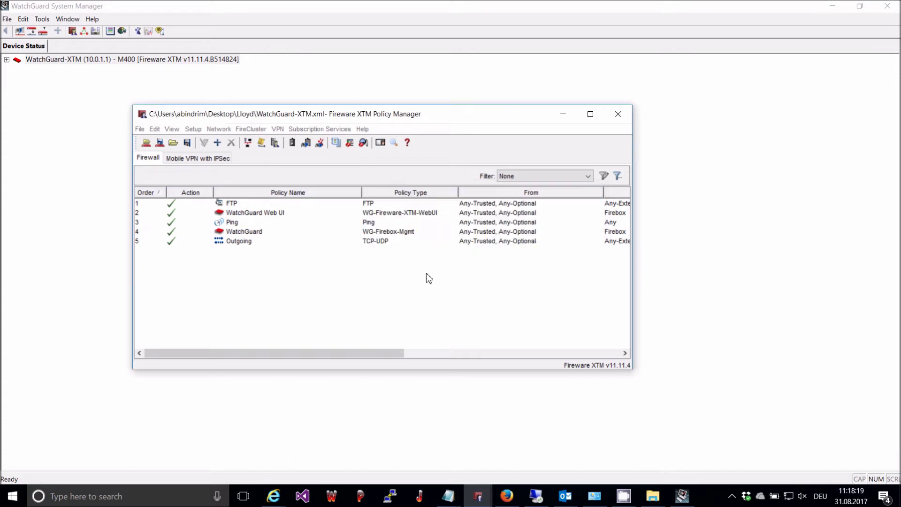
pyautogui.click(517, 268)
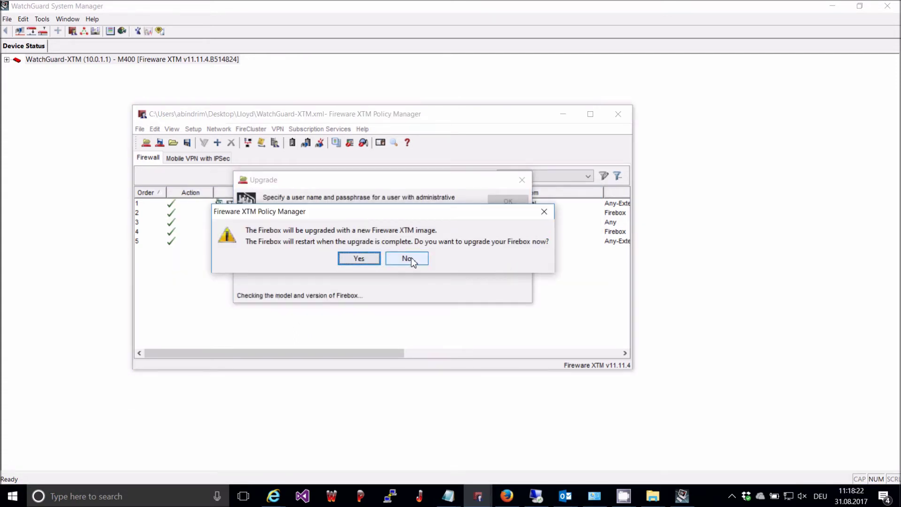
pyautogui.click(364, 258)
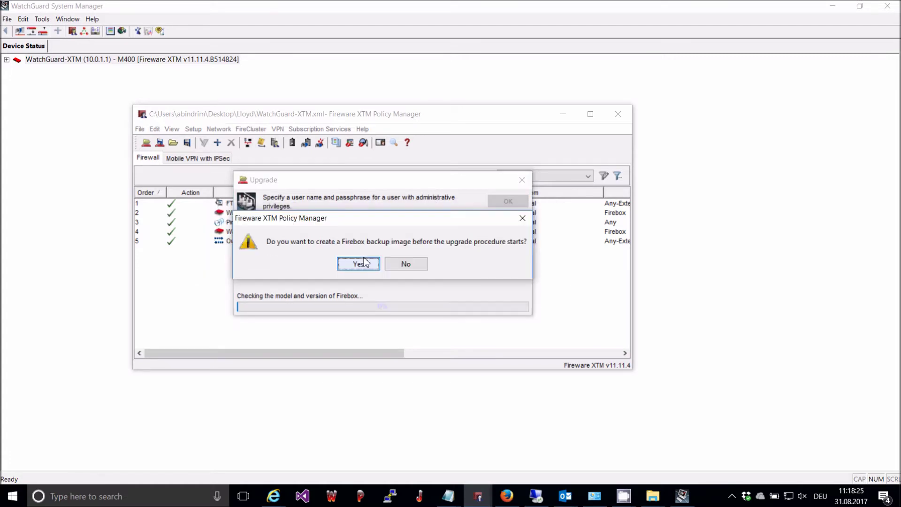
pyautogui.click(411, 263)
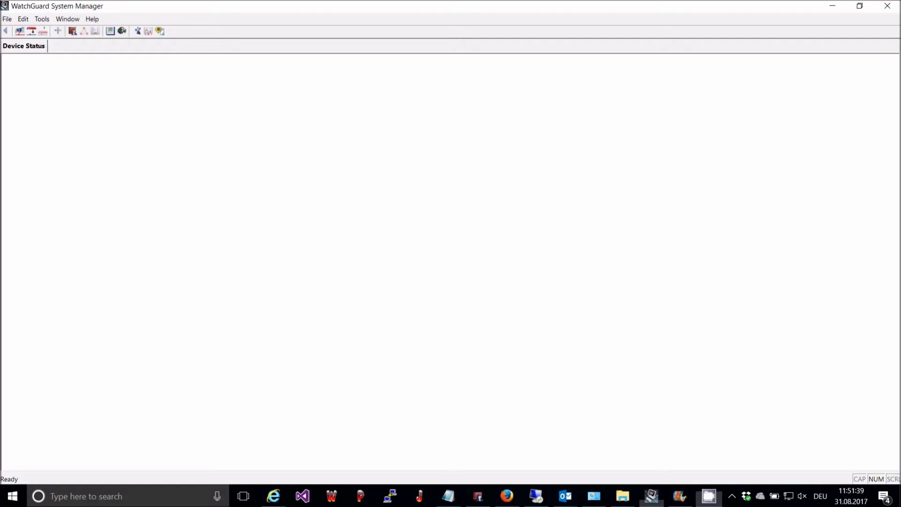
# Reconnect to the Firebox and open the M400 configuration in Policy Manager
pyautogui.rightClick(317, 157)
pyautogui.moveTo(343, 165)
pyautogui.click(438, 176)
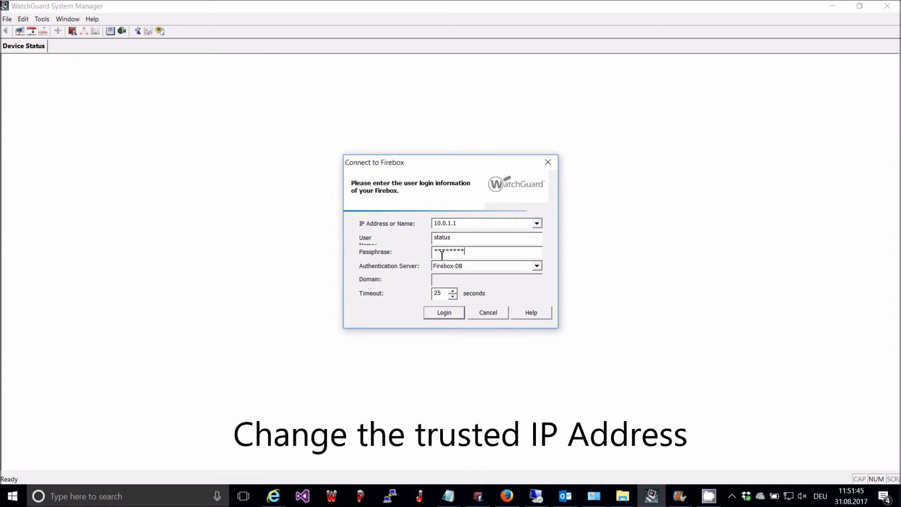
pyautogui.press('Return')
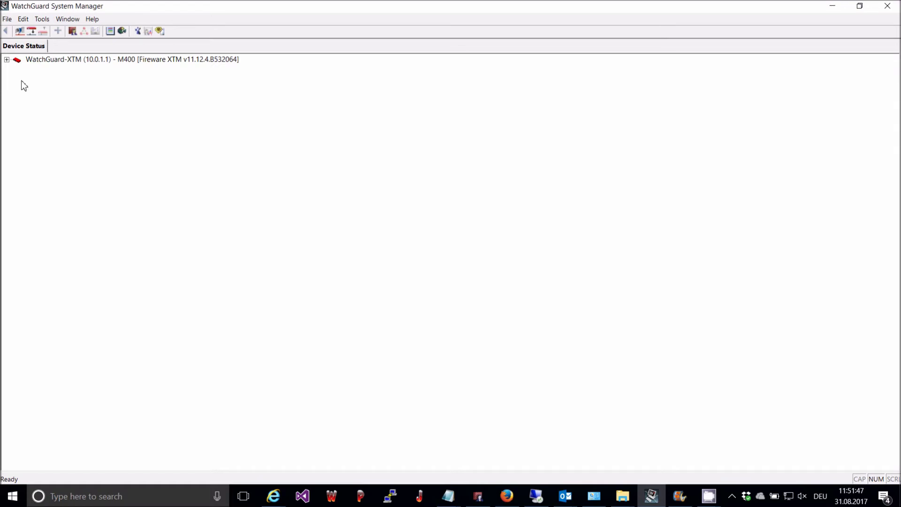
pyautogui.rightClick(89, 63)
pyautogui.click(97, 65)
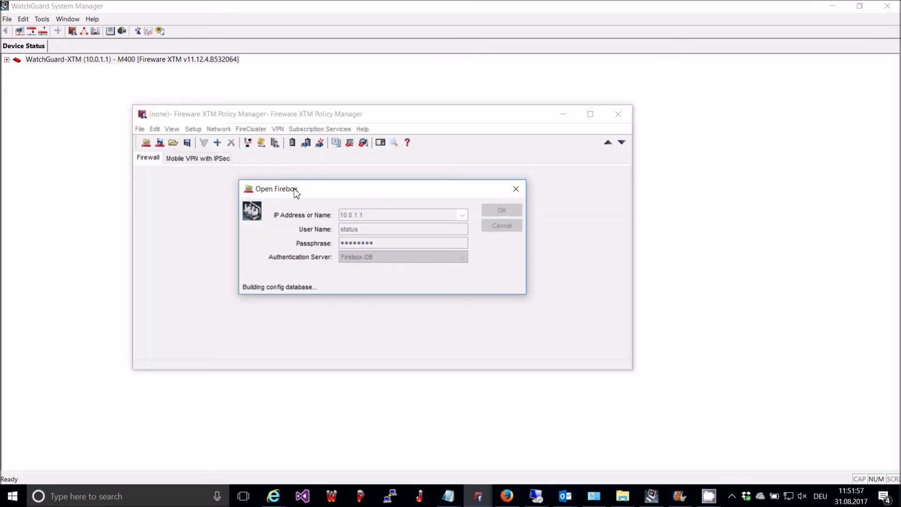
# Set Trusted interface 1 to 172.16.100.1/24 with its DHCP server disabled
pyautogui.click(218, 129)
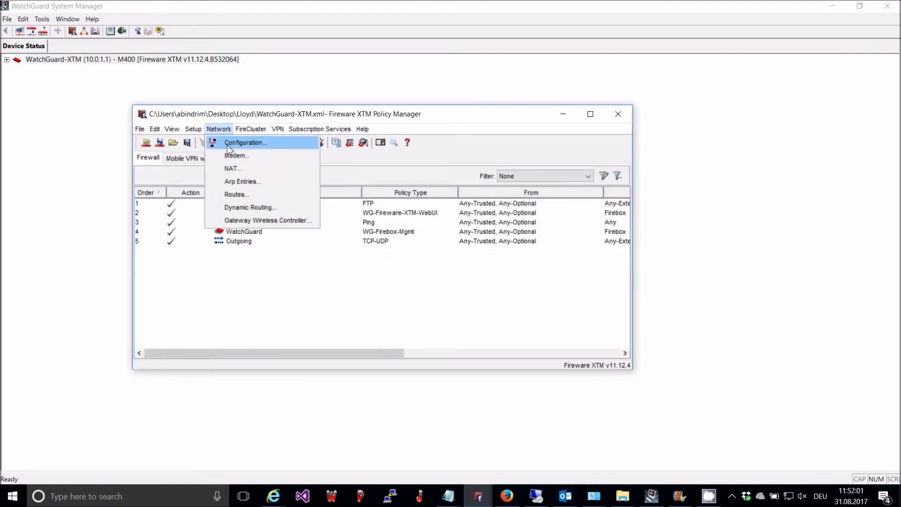
pyautogui.click(227, 143)
pyautogui.click(310, 165)
pyautogui.doubleClick(310, 167)
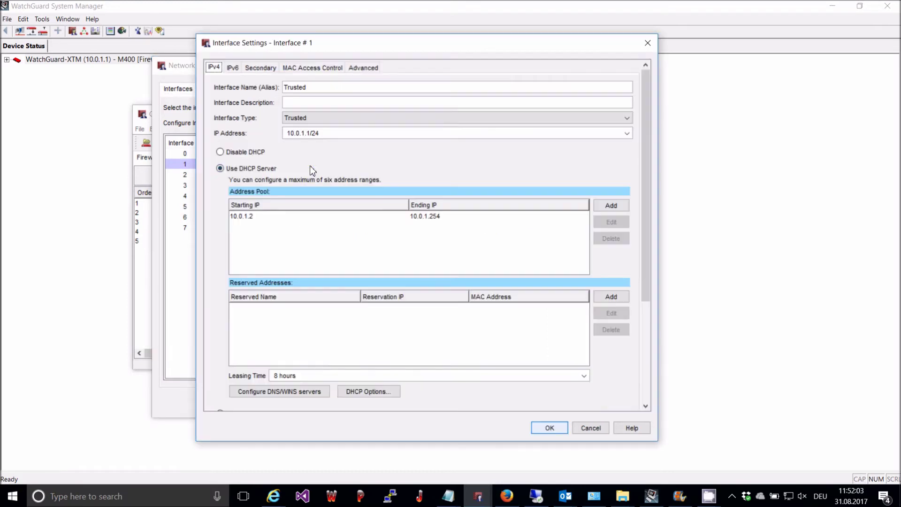
pyautogui.write('172.16.')
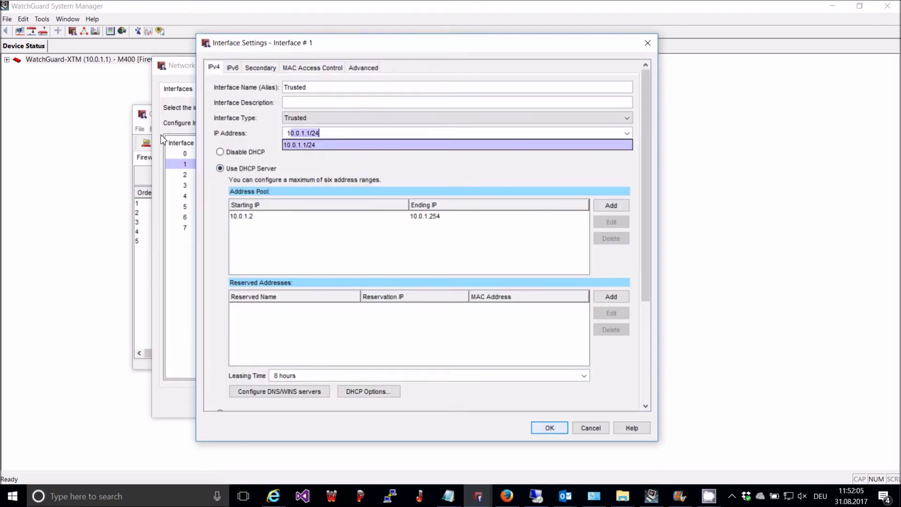
pyautogui.write('100.1/24')
pyautogui.click(233, 152)
pyautogui.click(232, 152)
pyautogui.click(549, 427)
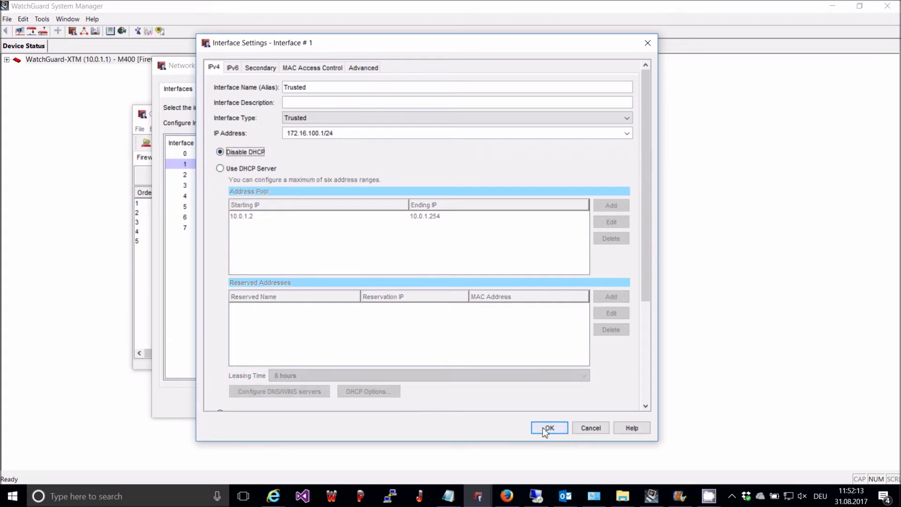
pyautogui.click(505, 405)
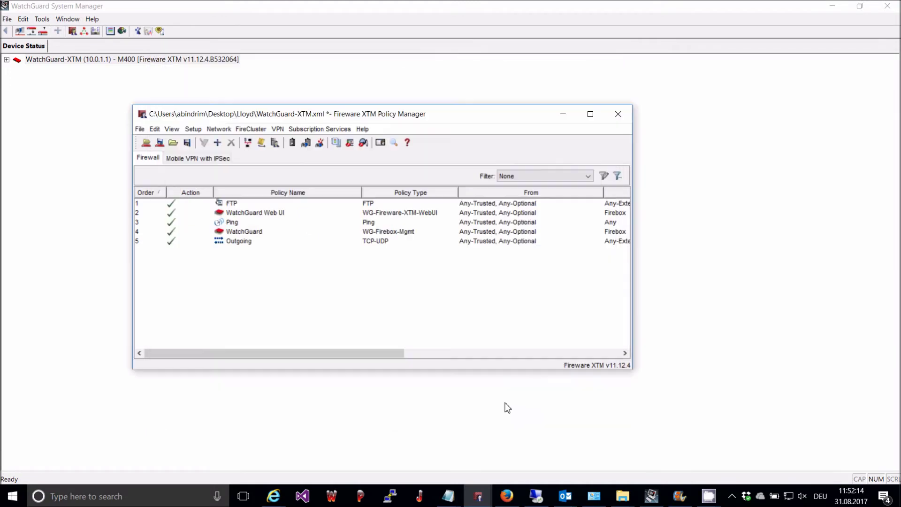
# Save the configuration to the Firebox as admin, replacing the local file and accepting the IP mismatch warning
pyautogui.click(160, 143)
pyautogui.write('readwrite')
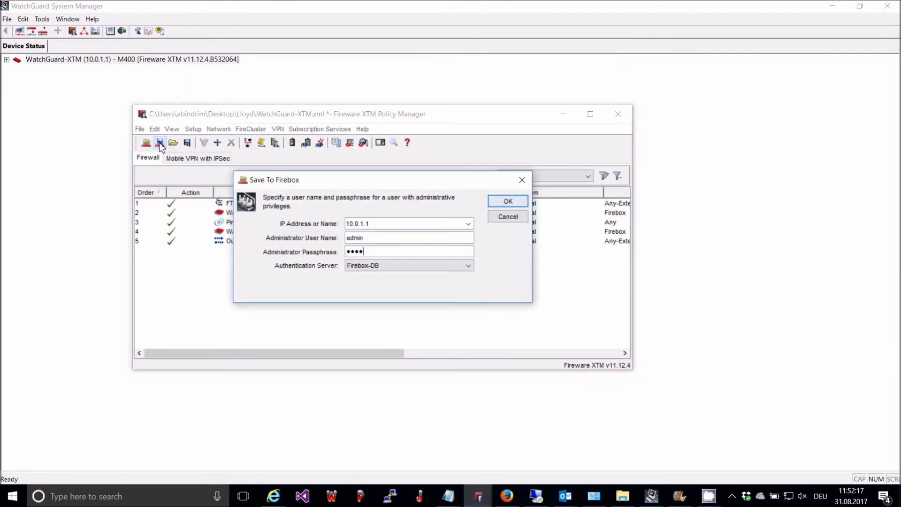
pyautogui.press('Return')
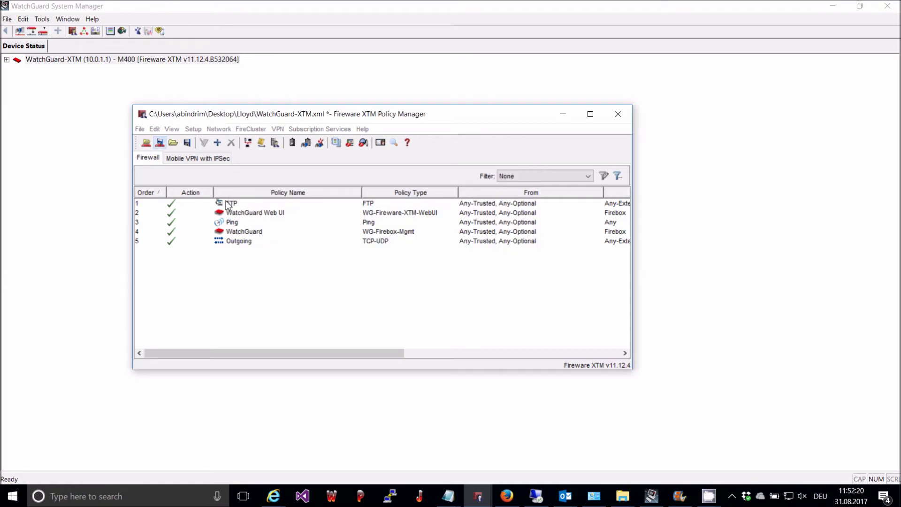
pyautogui.click(522, 333)
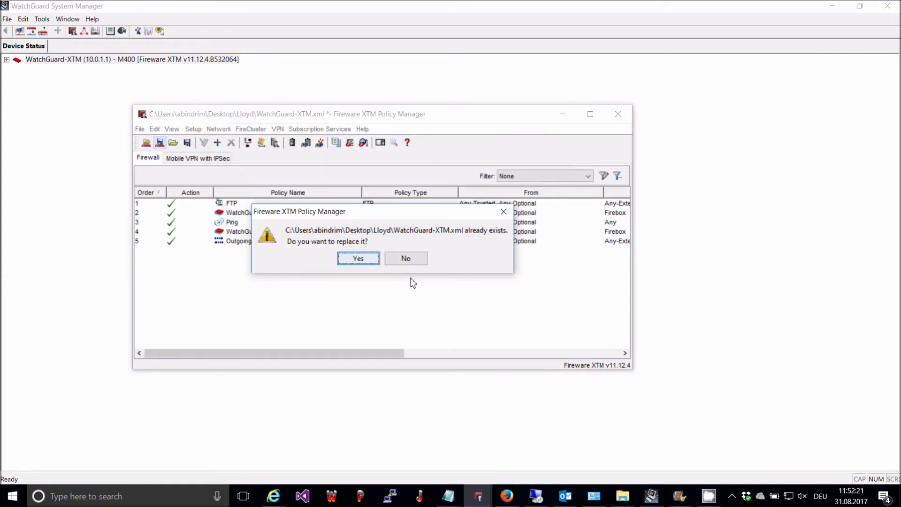
pyautogui.click(358, 258)
pyautogui.press('Return')
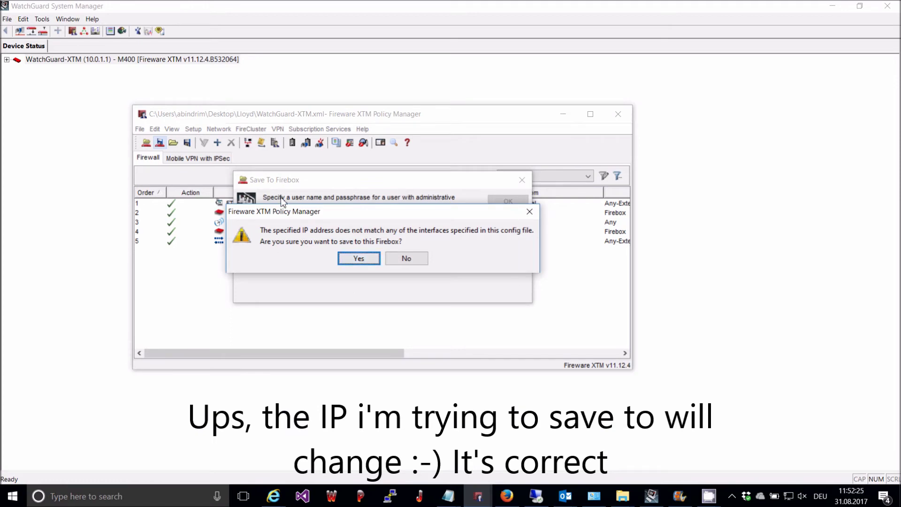
pyautogui.click(361, 259)
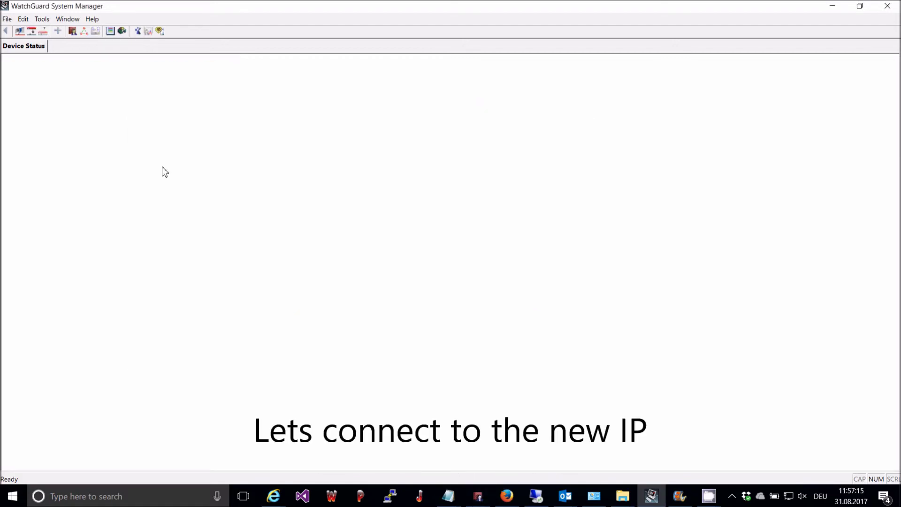
# Start a new Connect To > Device login to a Firebox
pyautogui.rightClick(164, 172)
pyautogui.moveTo(225, 175)
pyautogui.click(270, 184)
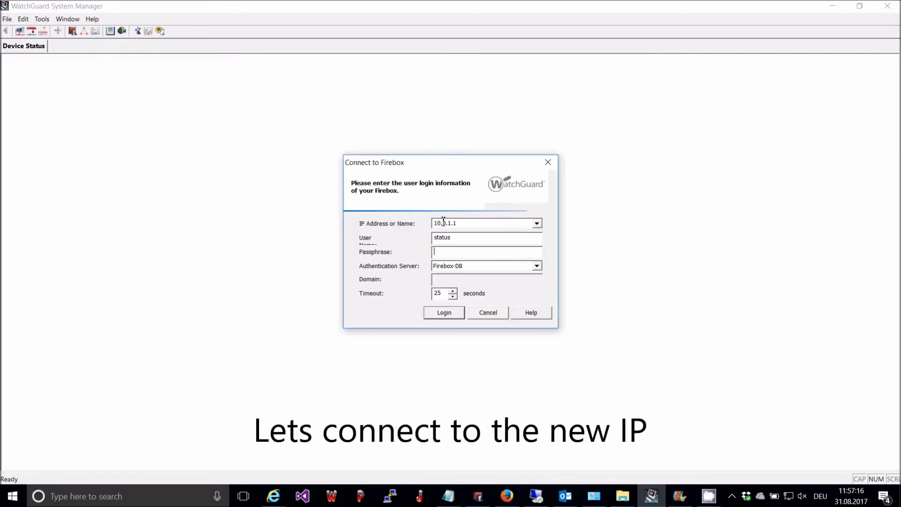
# Log in to the Firebox at its new address 172.16.100.1 with the passphrase
pyautogui.moveTo(476, 224); pyautogui.dragTo(401, 234)
pyautogui.write('172.16.100.1******')
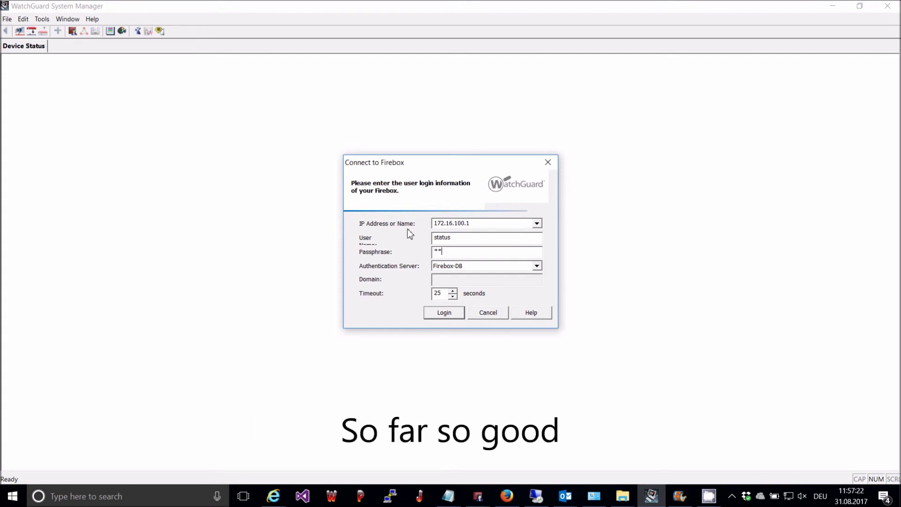
pyautogui.write('**')
pyautogui.press('Return')
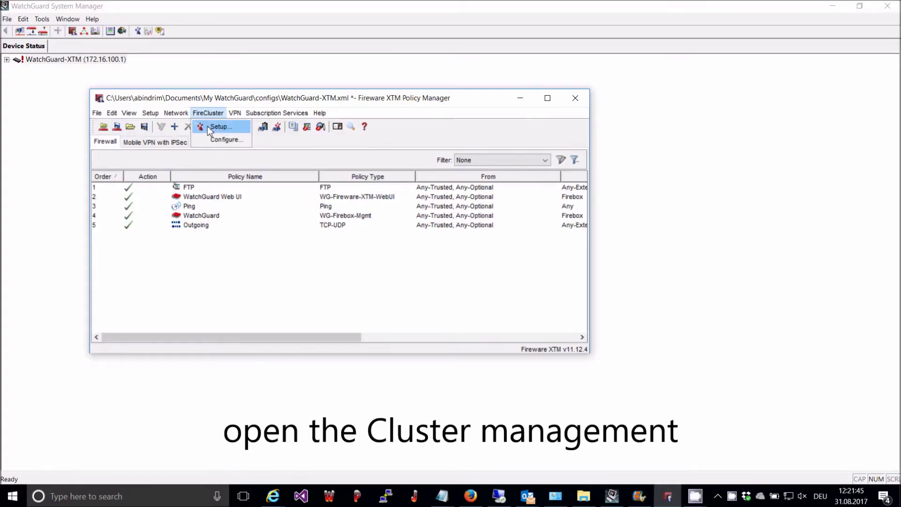
# Define an active/passive FireCluster with heartbeat interface 5 (Optional-4), no backup interface, and Trusted management
pyautogui.click(218, 126)
pyautogui.click(451, 341)
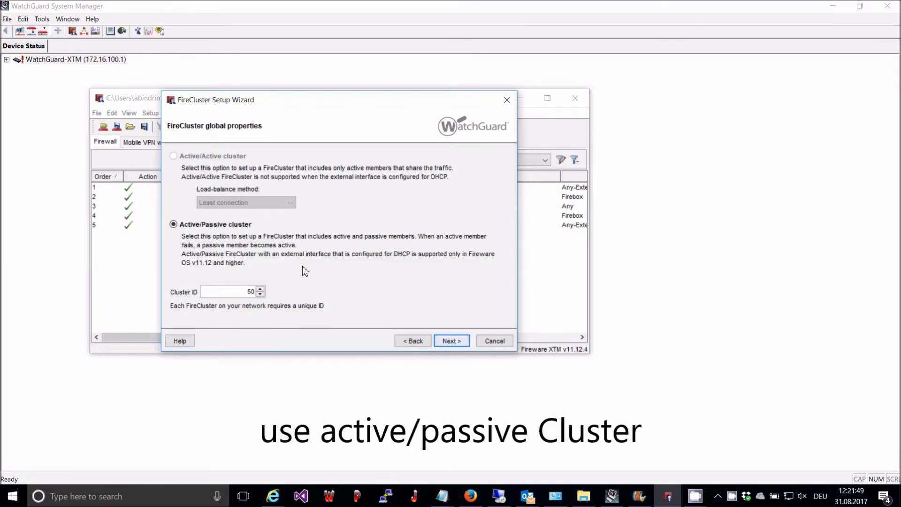
pyautogui.click(450, 341)
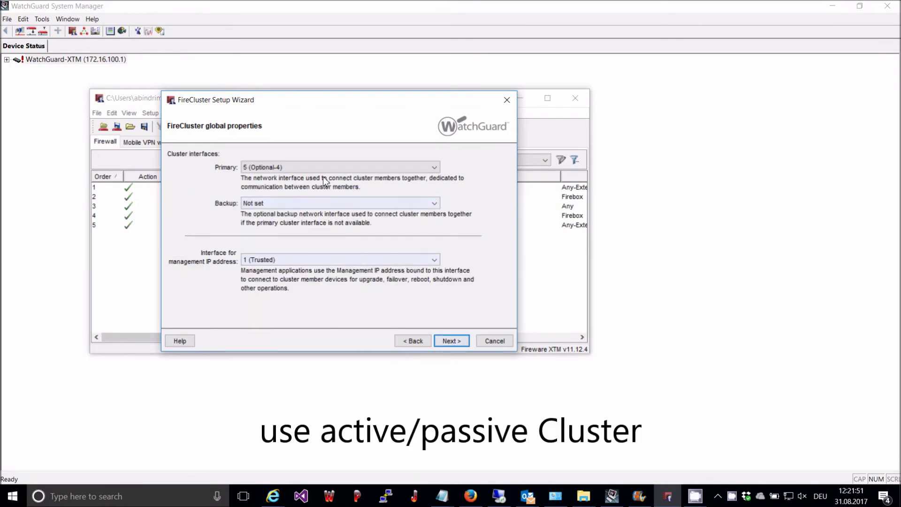
pyautogui.click(273, 202)
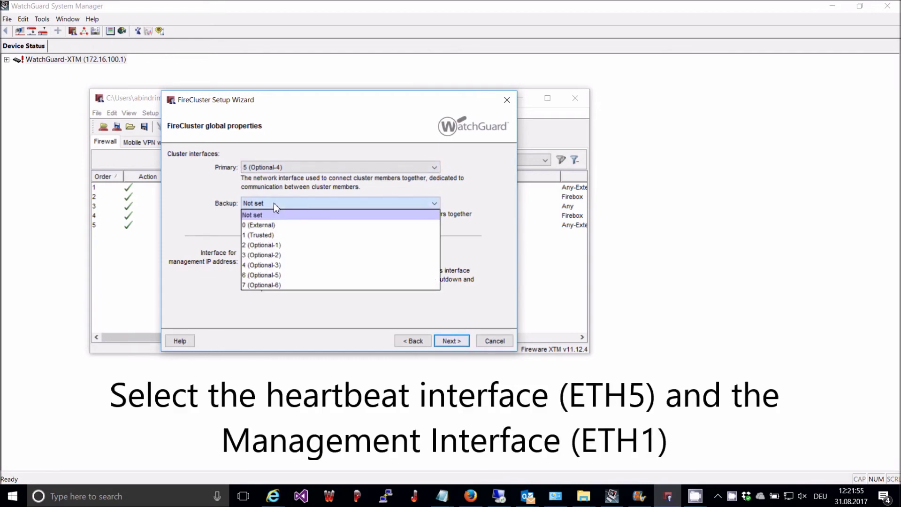
pyautogui.click(274, 203)
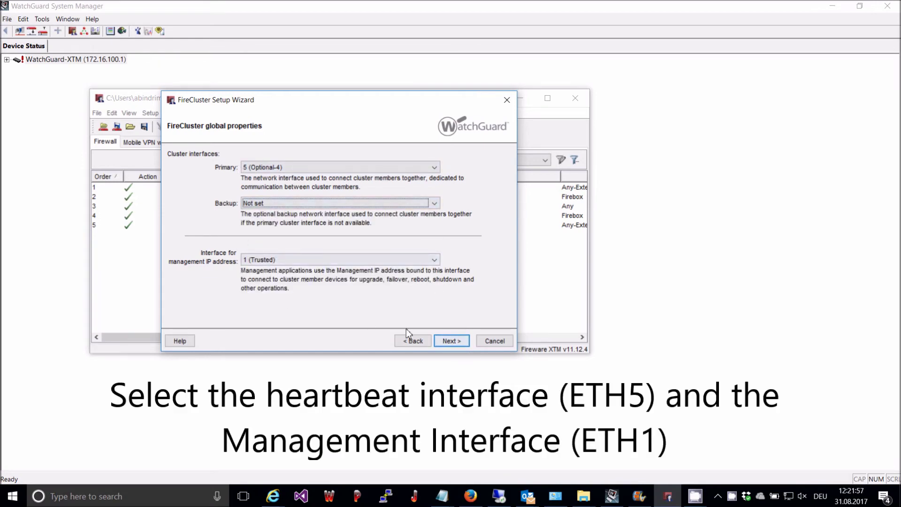
pyautogui.click(449, 342)
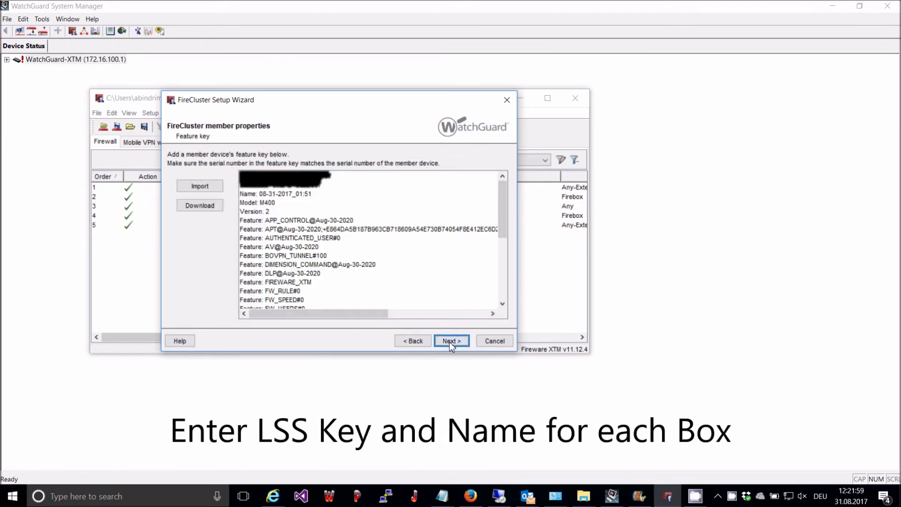
# Add Member1 to the FireCluster with heartbeat 10.3.0.1 and management address 172.16.100.2
pyautogui.click(449, 341)
pyautogui.click(449, 342)
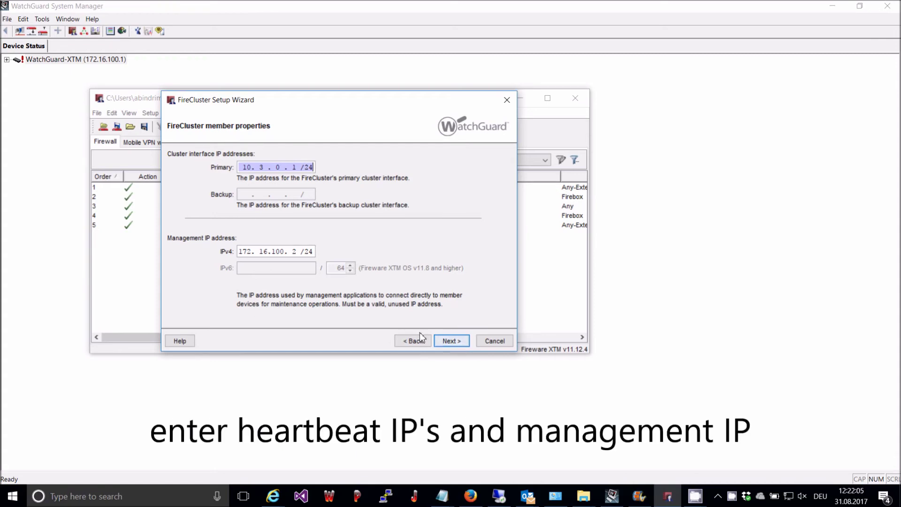
pyautogui.click(450, 343)
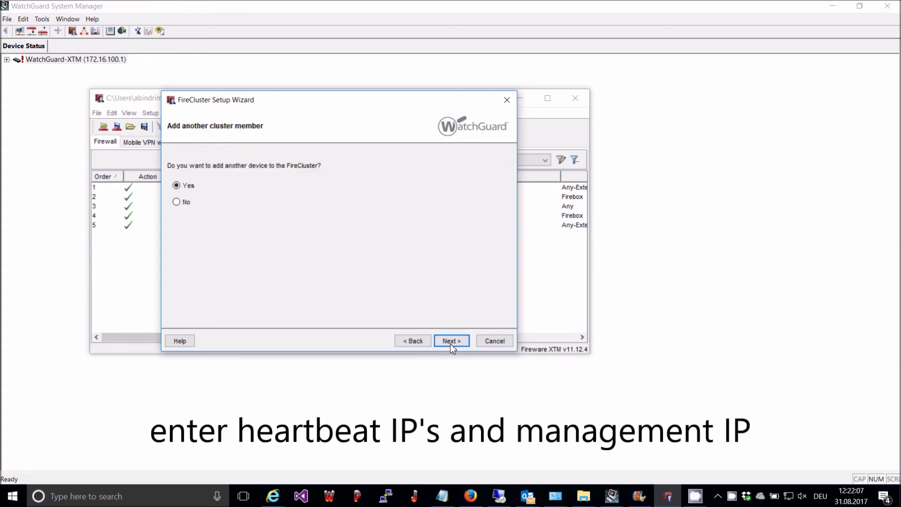
# Add Member2 with heartbeat 10.3.0.2/24 and management 172.16.100.3/24, without opening the cluster configuration afterwards
pyautogui.click(450, 343)
pyautogui.click(449, 344)
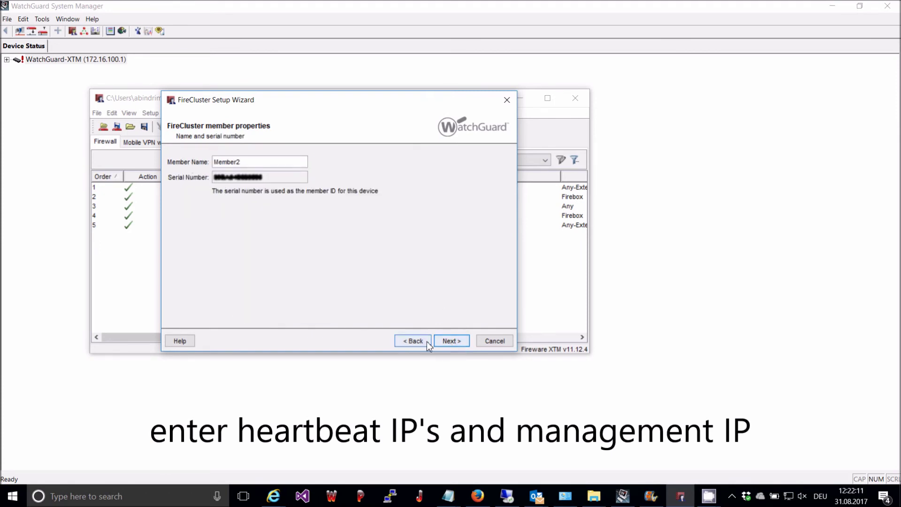
pyautogui.click(446, 341)
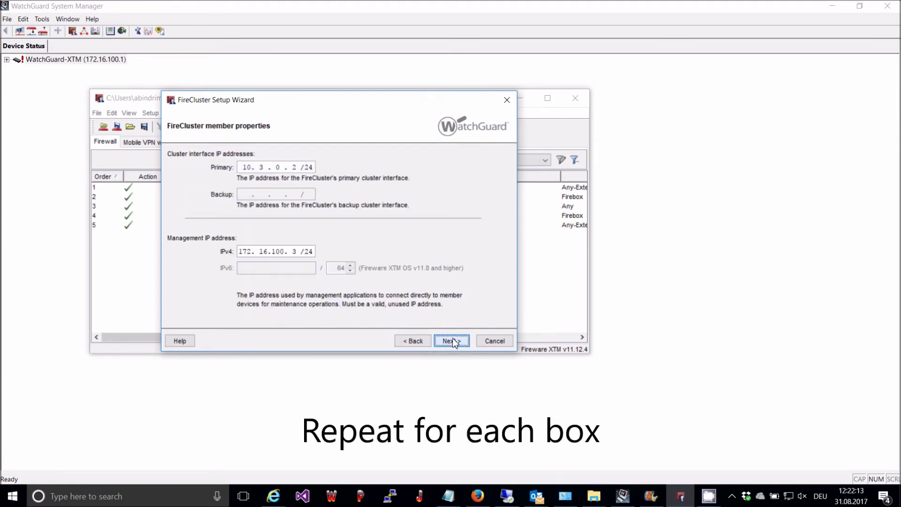
pyautogui.click(453, 340)
pyautogui.click(453, 339)
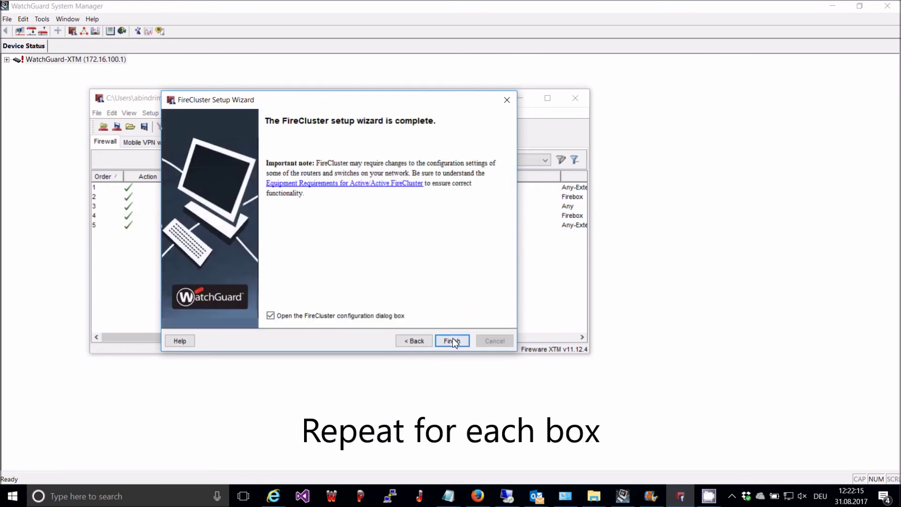
pyautogui.click(315, 315)
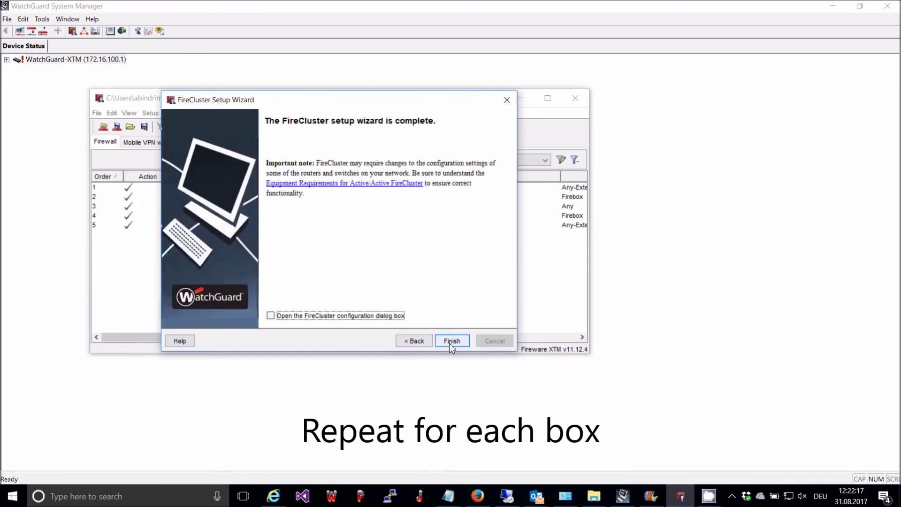
# Finish the wizard and expand the M400 and its Cluster (Active/Standby) node in Device Status
pyautogui.click(451, 341)
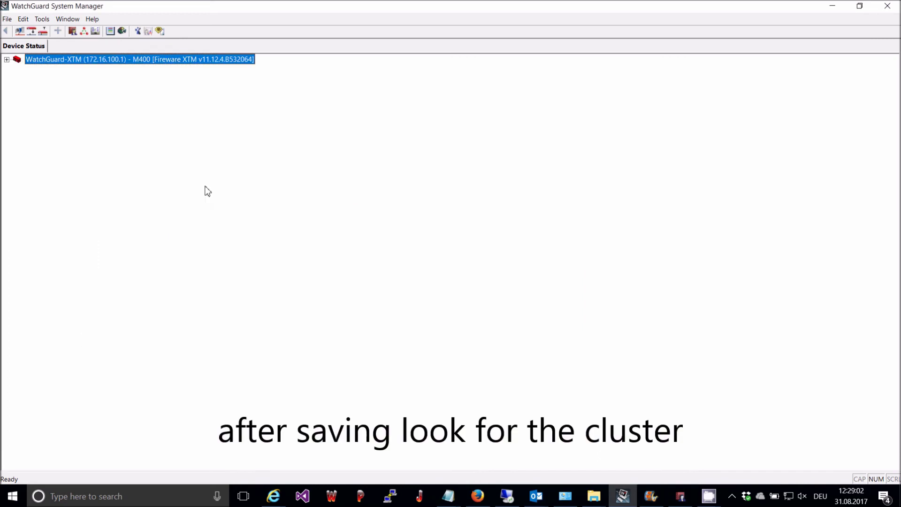
pyautogui.click(6, 59)
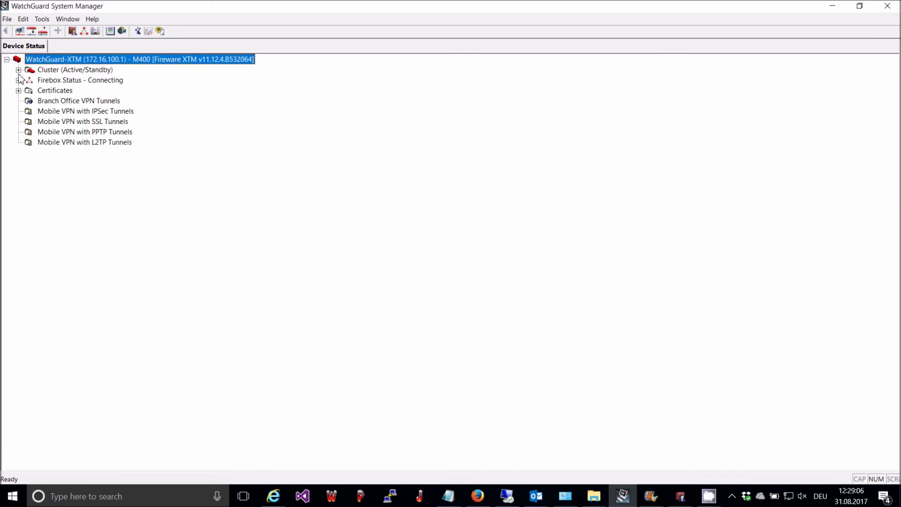
pyautogui.click(19, 70)
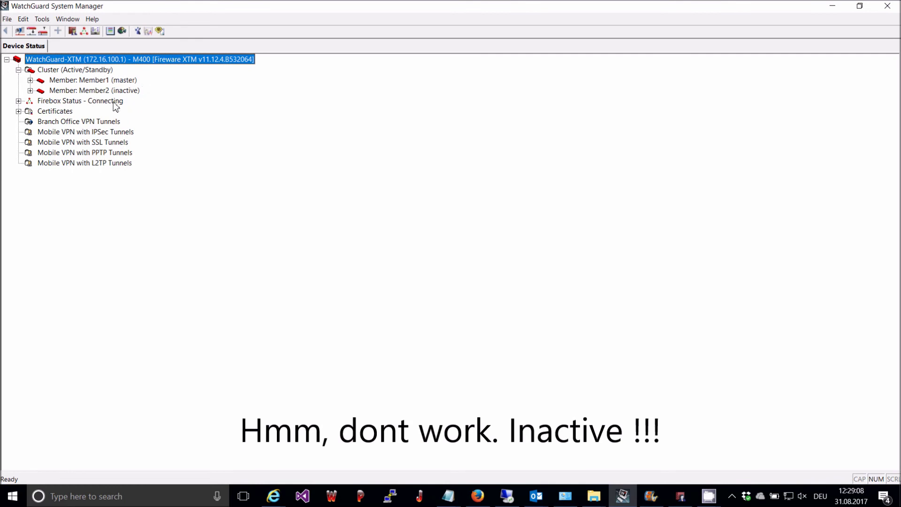